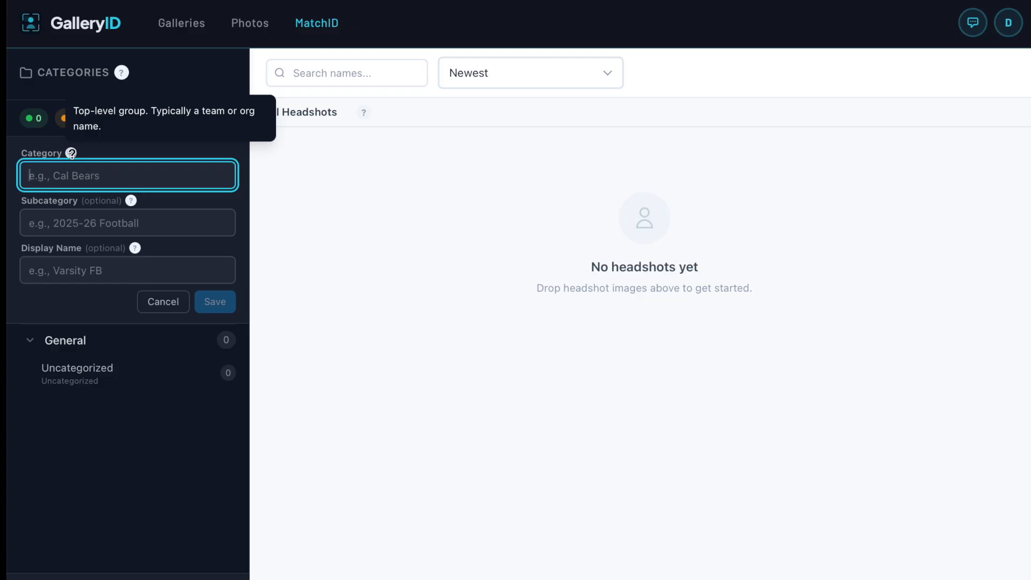
# Create category 'Demo' with subcategory 'State WVB 2026' and display name 'WVB 2026', and save it.
pyautogui.write('Demo')
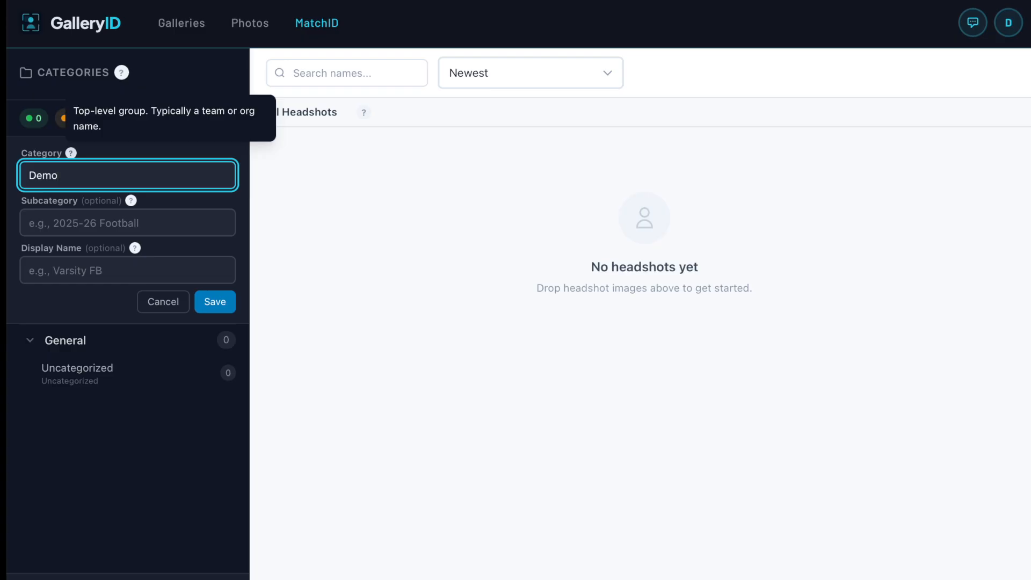
pyautogui.press('Tab')
pyautogui.moveTo(128, 201)
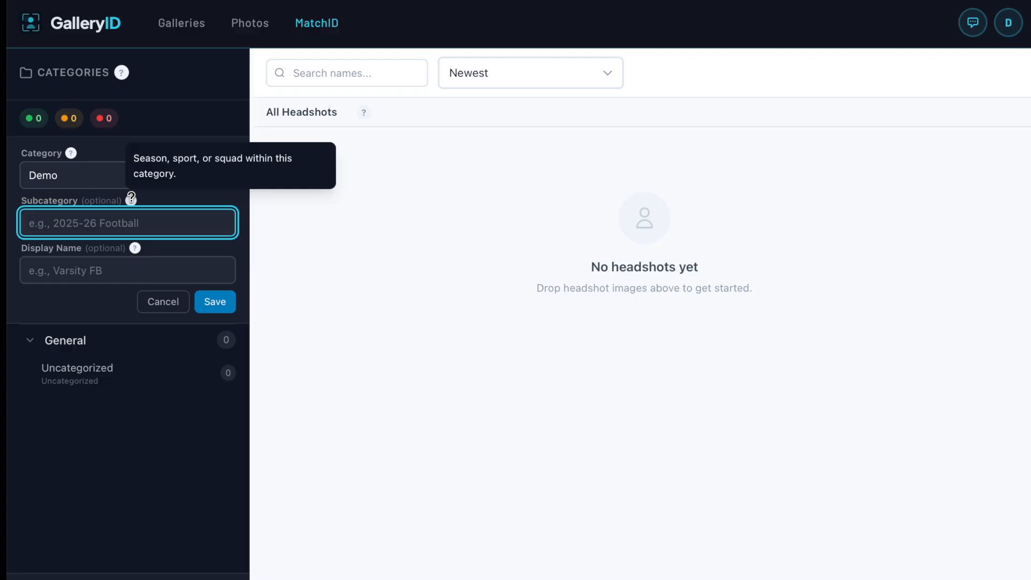
pyautogui.write('State WVB 2026')
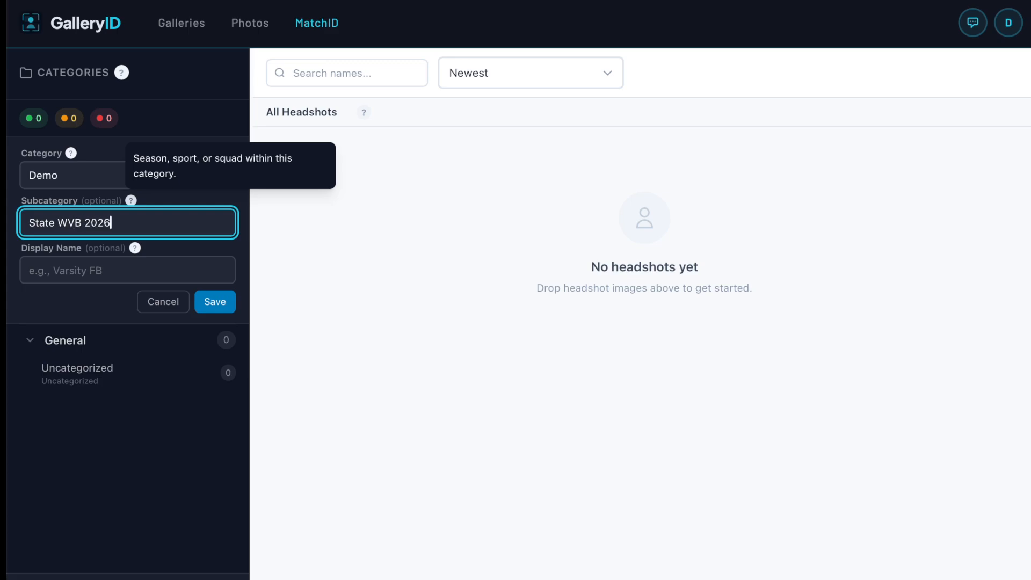
pyautogui.press('Tab')
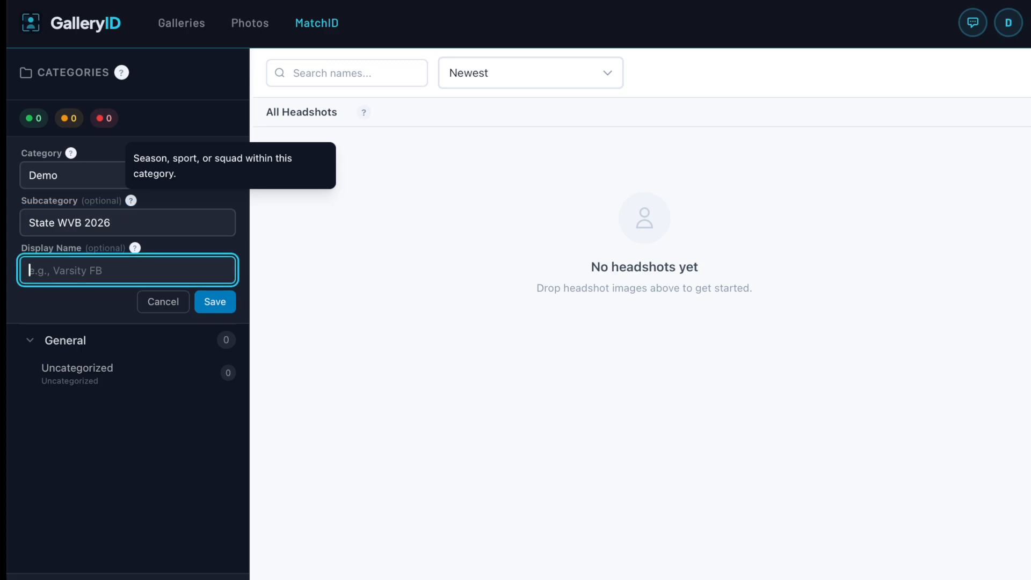
pyautogui.moveTo(132, 247)
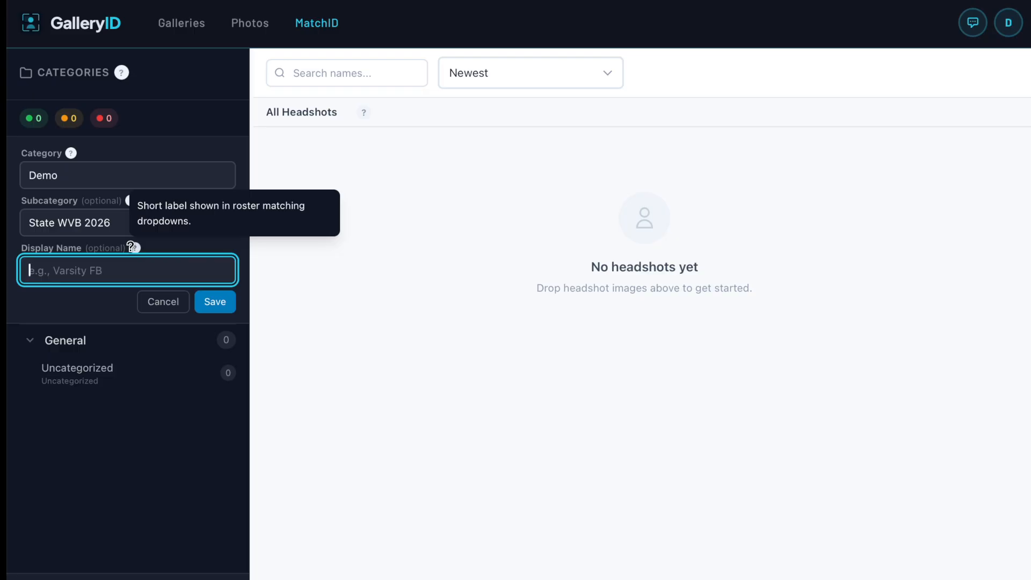
pyautogui.write('WVB 2026')
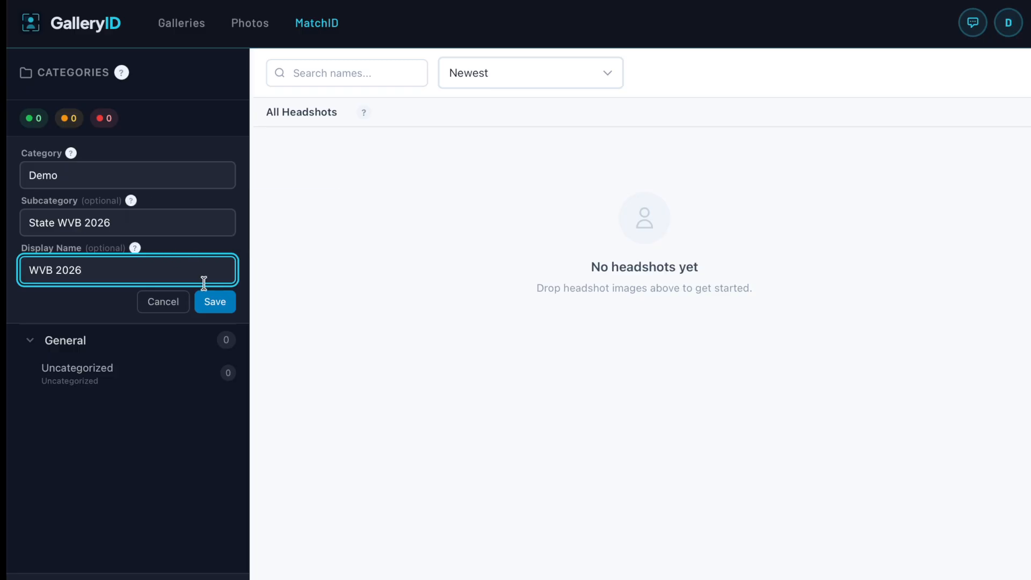
pyautogui.click(211, 303)
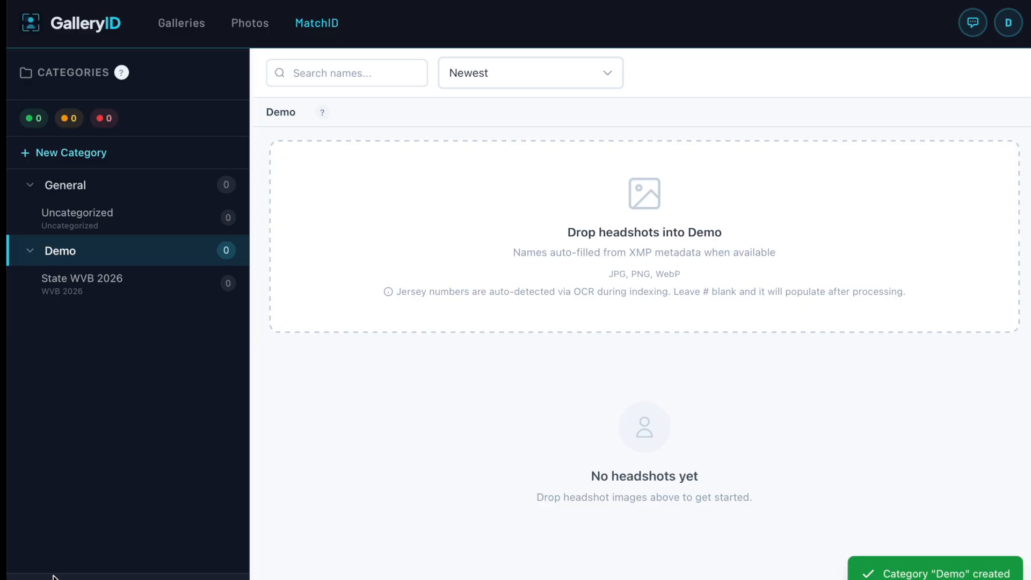
# Add ten volleyball headshots to the State WVB 2026 subcategory.
pyautogui.click(67, 274)
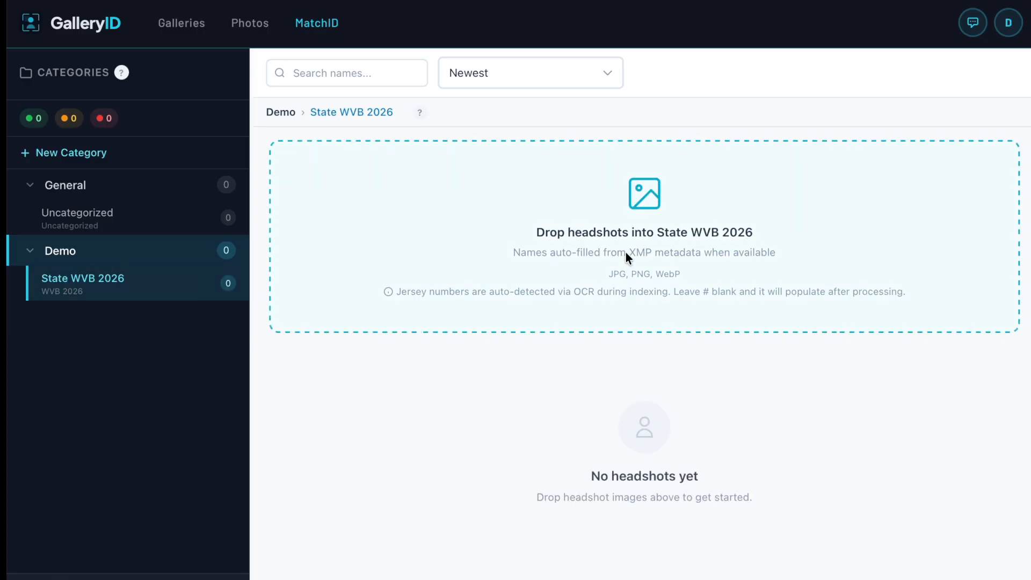
pyautogui.moveTo(653, 246); pyautogui.dragTo(652, 246)
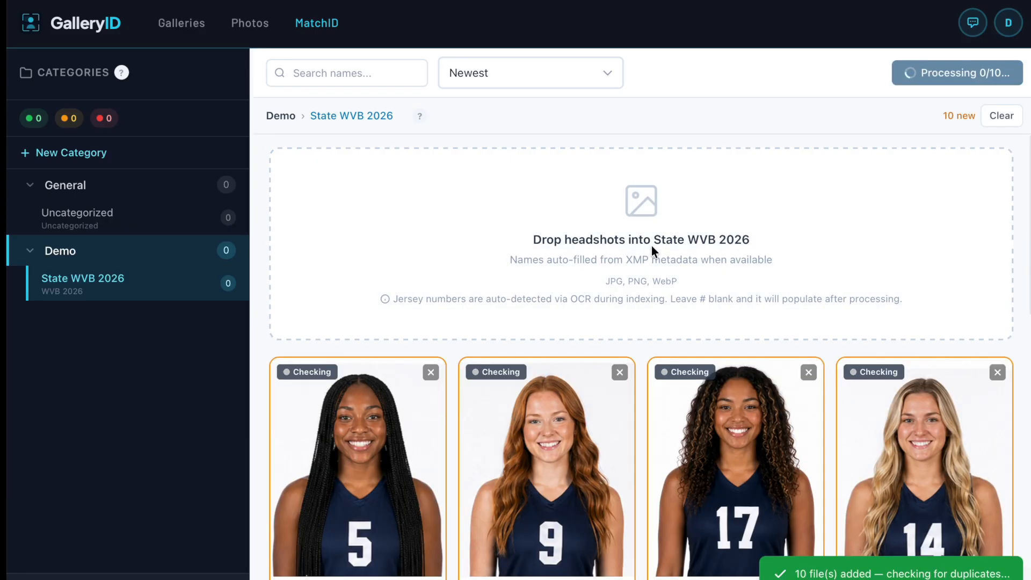
pyautogui.scroll(-4, 629, 349)
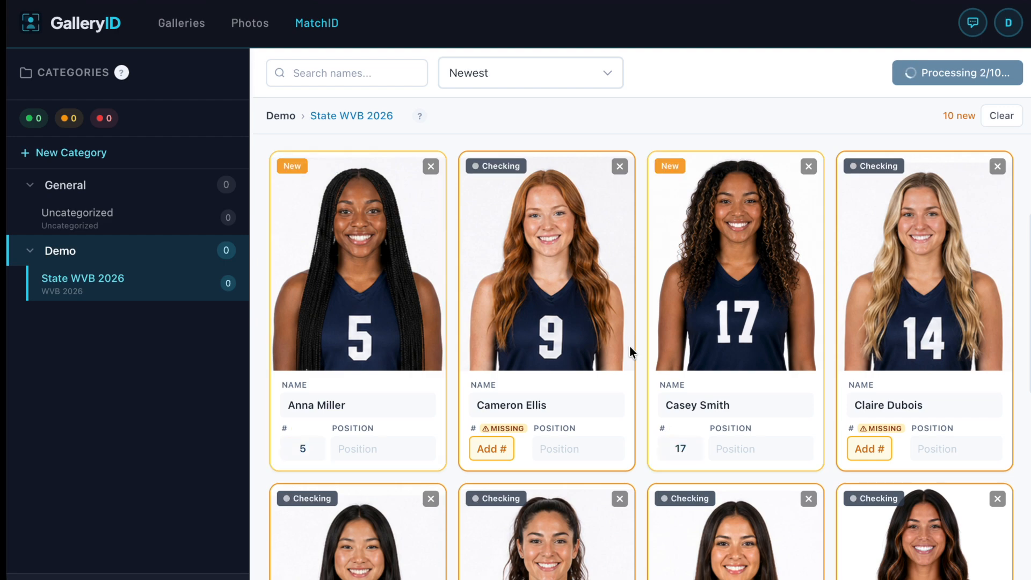
pyautogui.click(371, 407)
pyautogui.moveTo(370, 408); pyautogui.dragTo(277, 410)
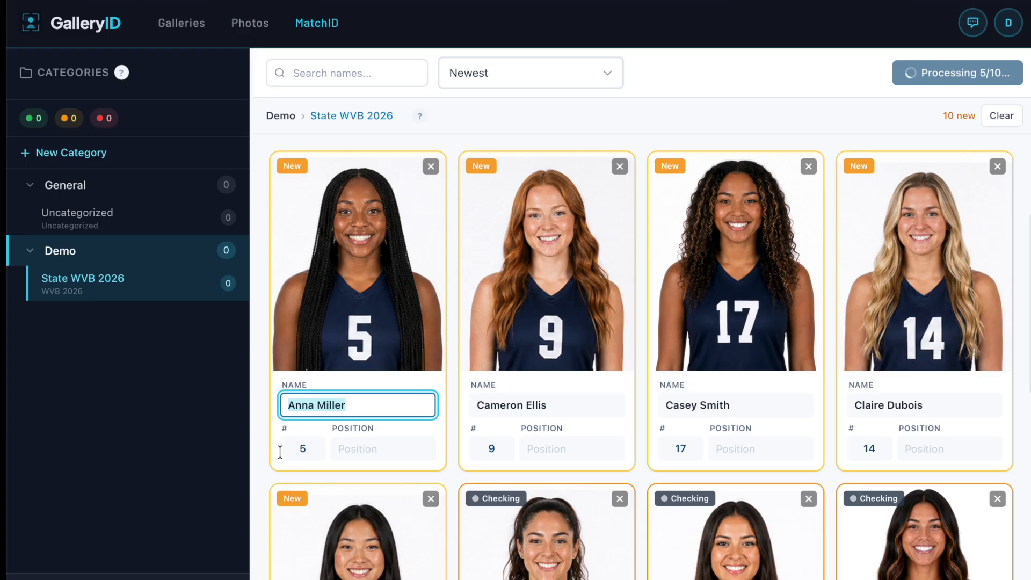
pyautogui.click(312, 448)
pyautogui.doubleClick(312, 447)
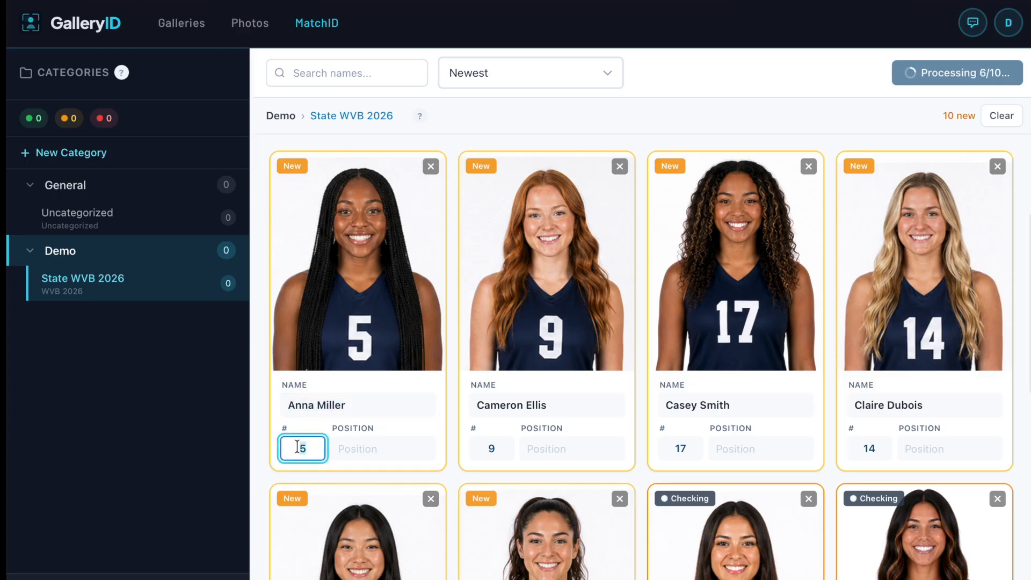
pyautogui.click(254, 449)
pyautogui.scroll(-7, 254, 449)
pyautogui.scroll(-2, 254, 449)
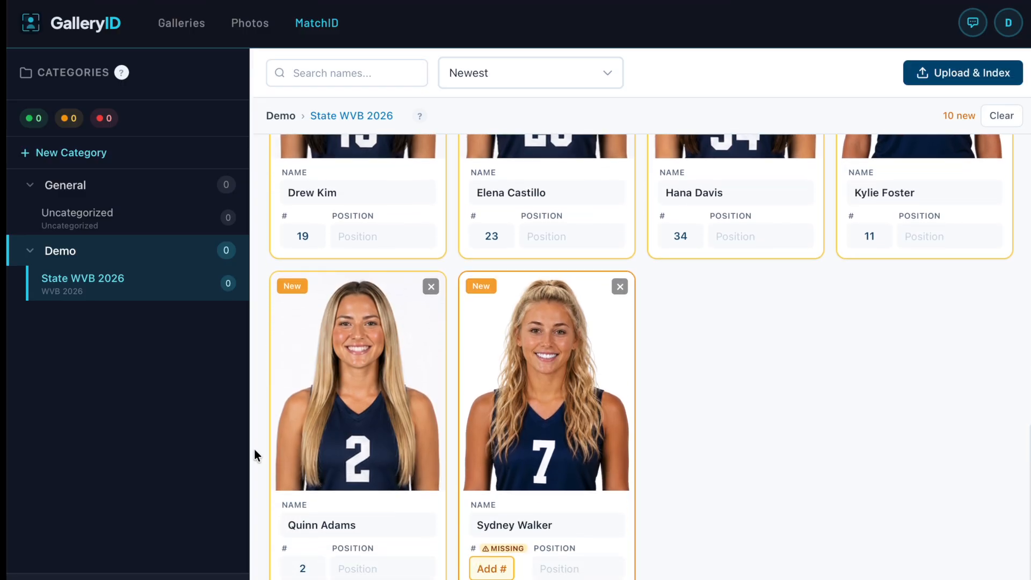
pyautogui.click(482, 560)
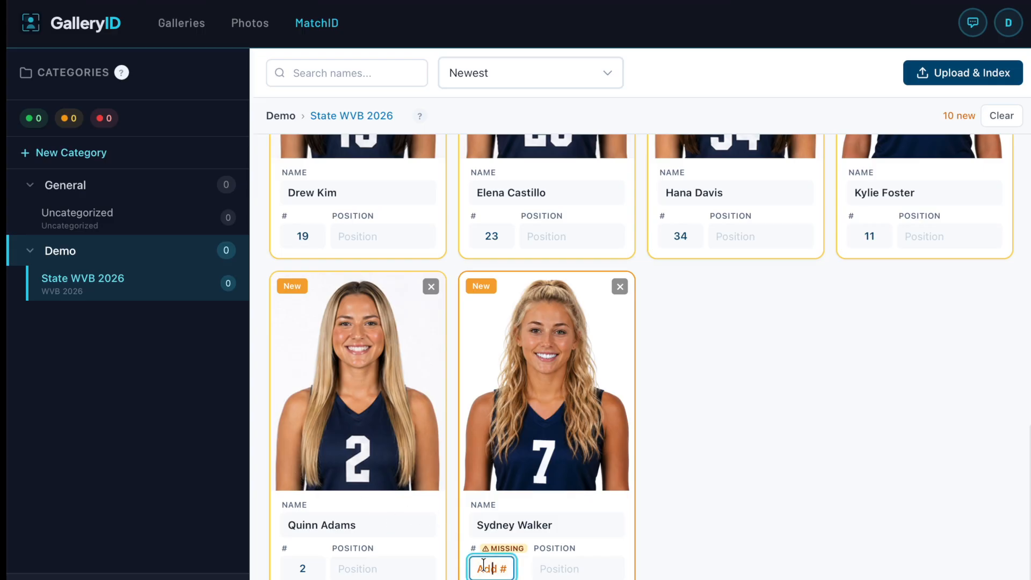
pyautogui.write('7')
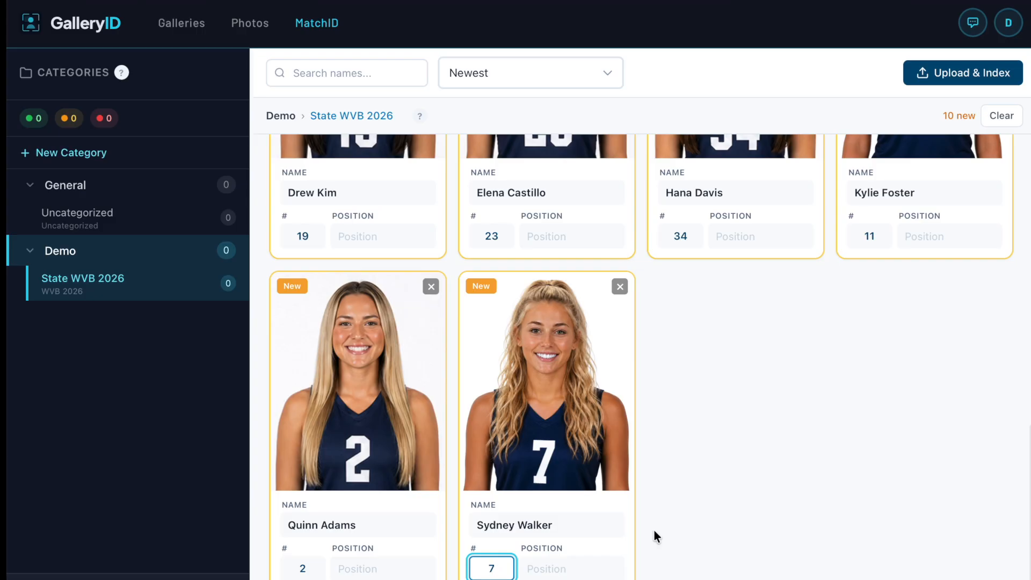
pyautogui.click(665, 511)
# Upload and index the ten State WVB 2026 headshots and look over the indexed cards.
pyautogui.click(945, 71)
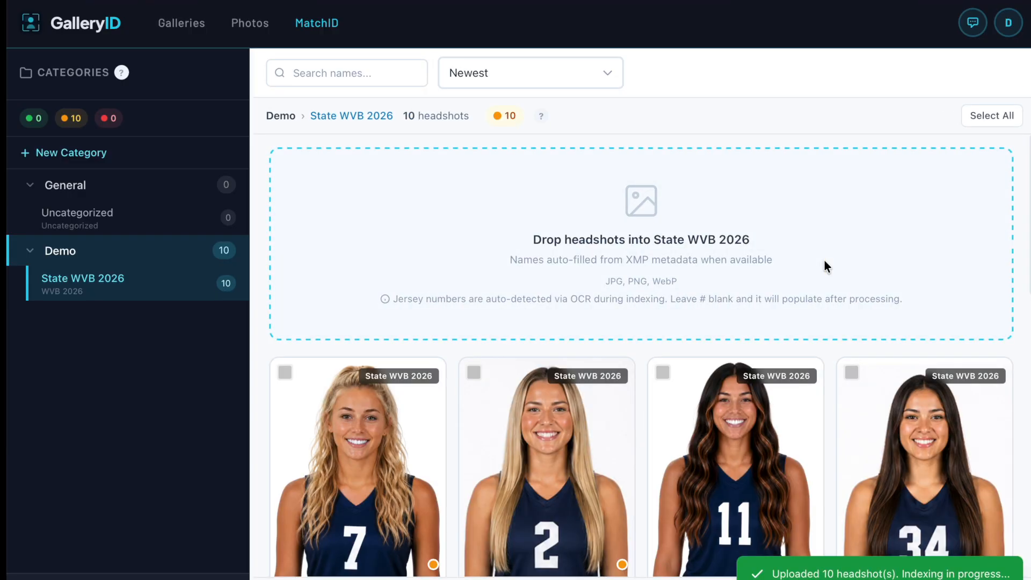
pyautogui.scroll(-4, 825, 262)
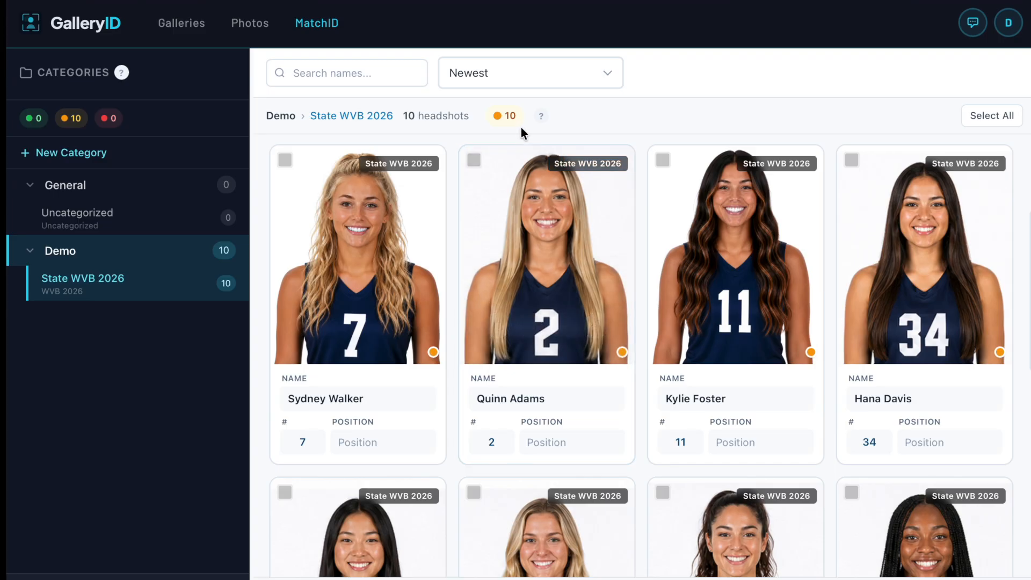
pyautogui.moveTo(518, 121)
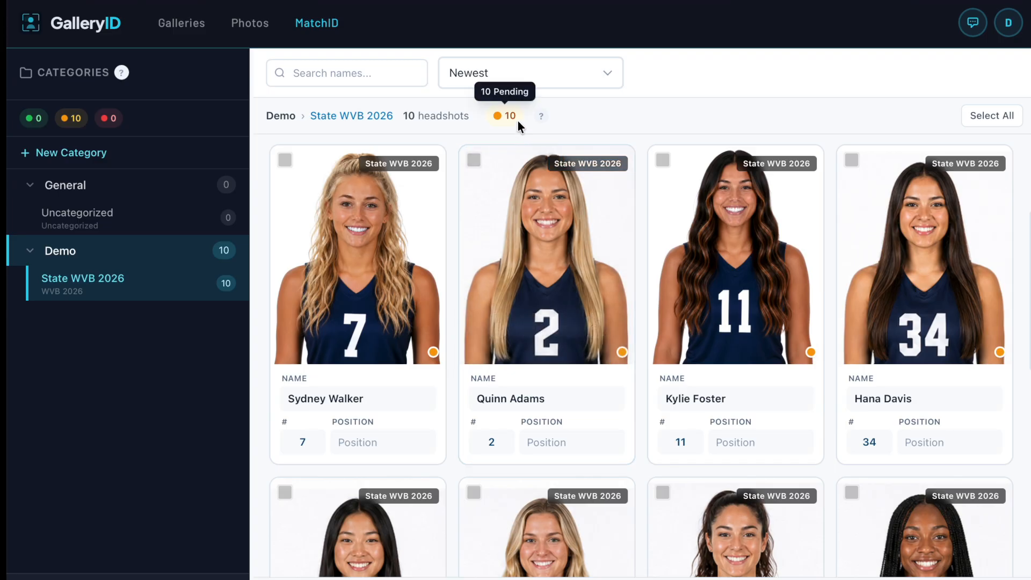
pyautogui.moveTo(490, 185)
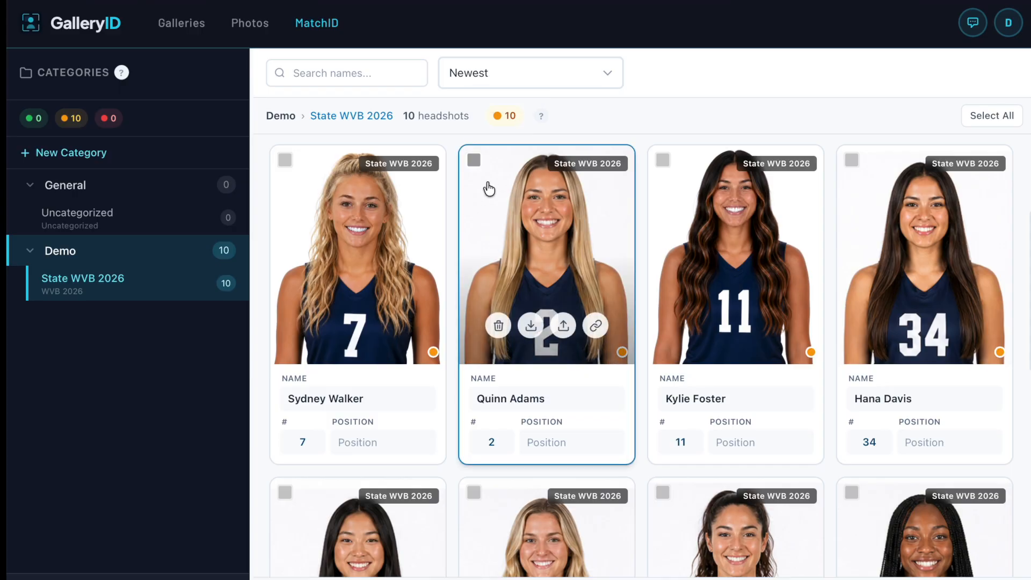
pyautogui.scroll(-1, 465, 261)
pyautogui.scroll(-5, 465, 261)
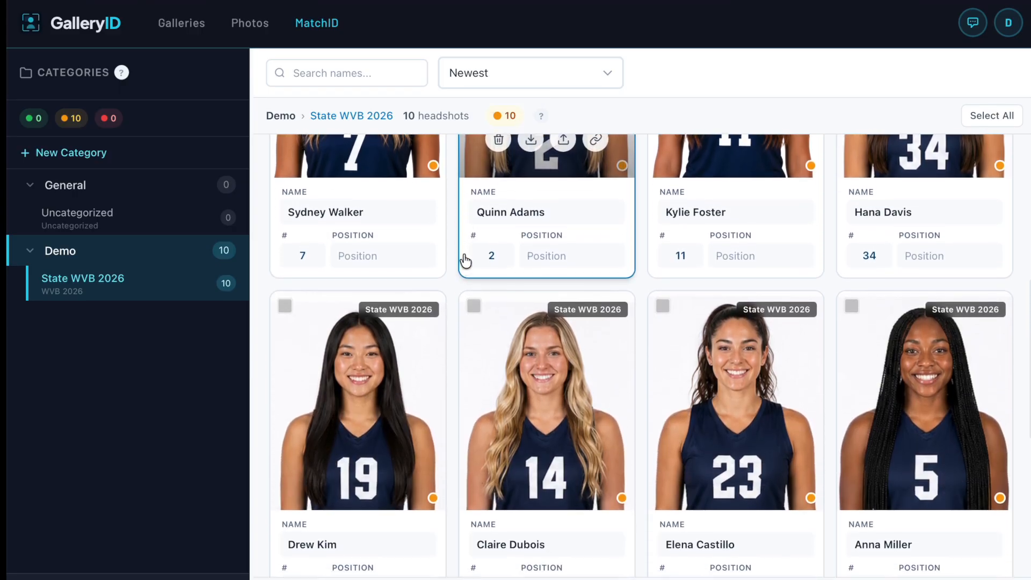
pyautogui.scroll(-5, 465, 261)
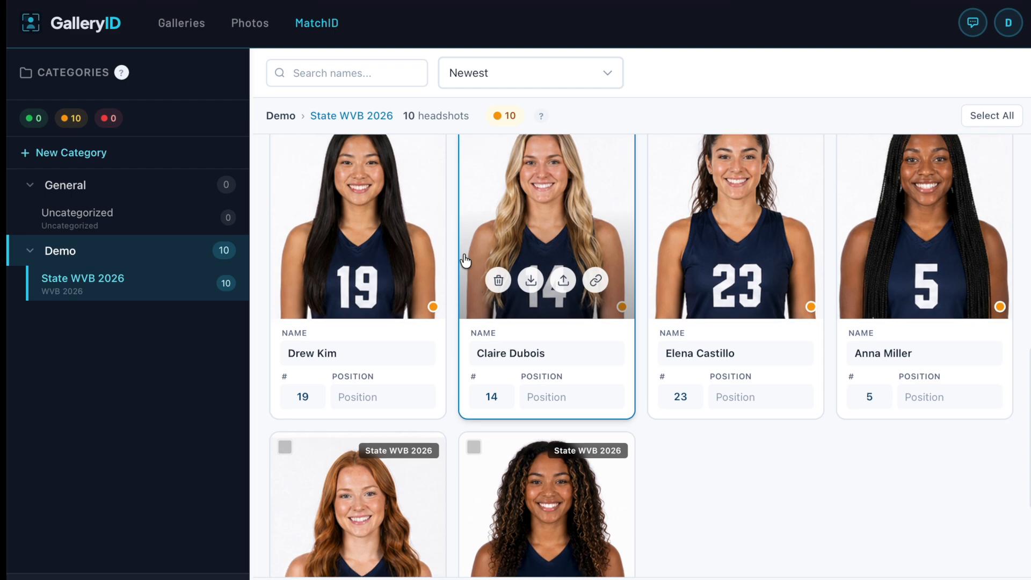
pyautogui.moveTo(433, 458)
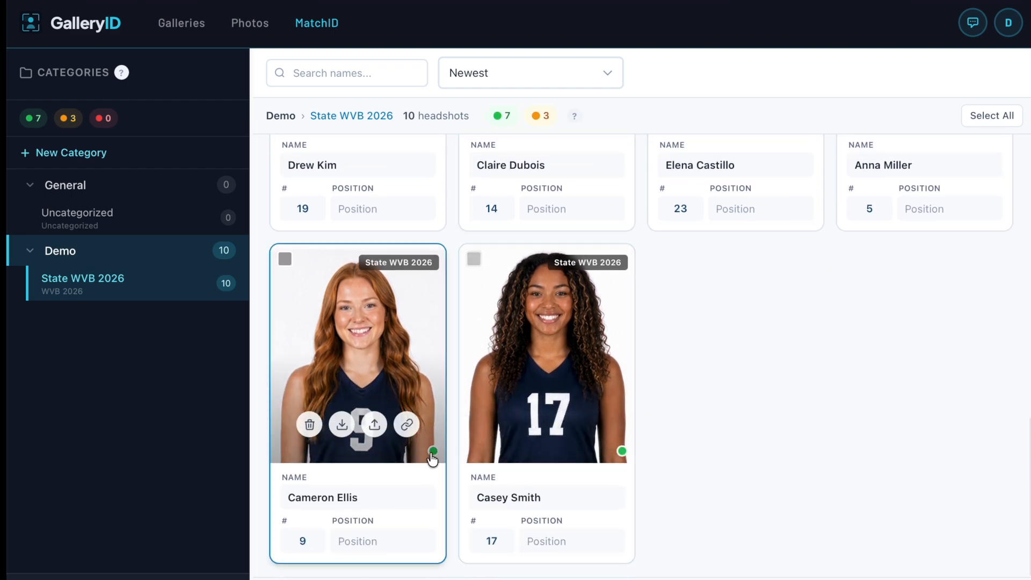
pyautogui.scroll(3, 432, 460)
pyautogui.scroll(8, 432, 461)
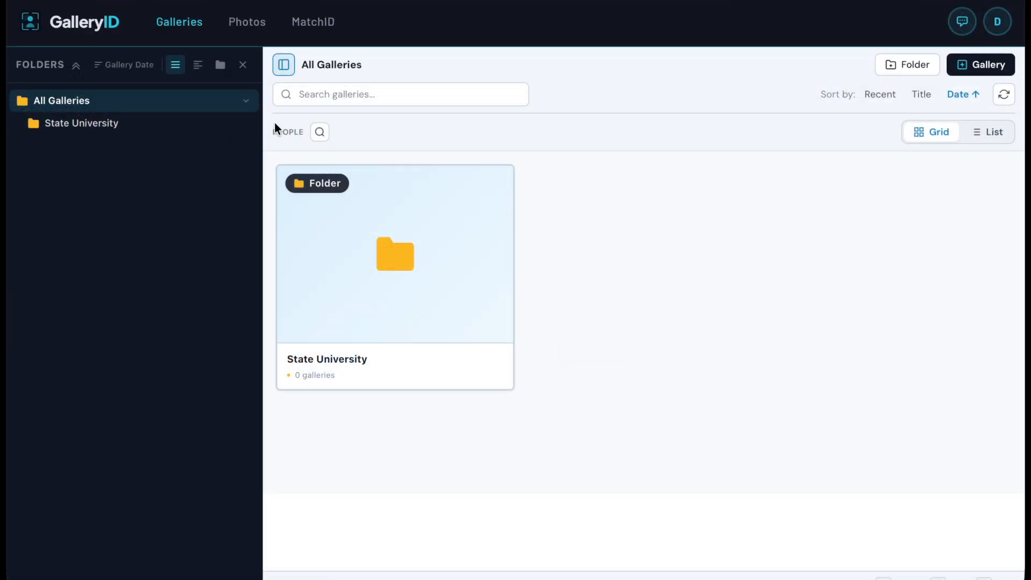
# Start a new gallery named 'State vs Western' in the State University folder.
pyautogui.click(216, 127)
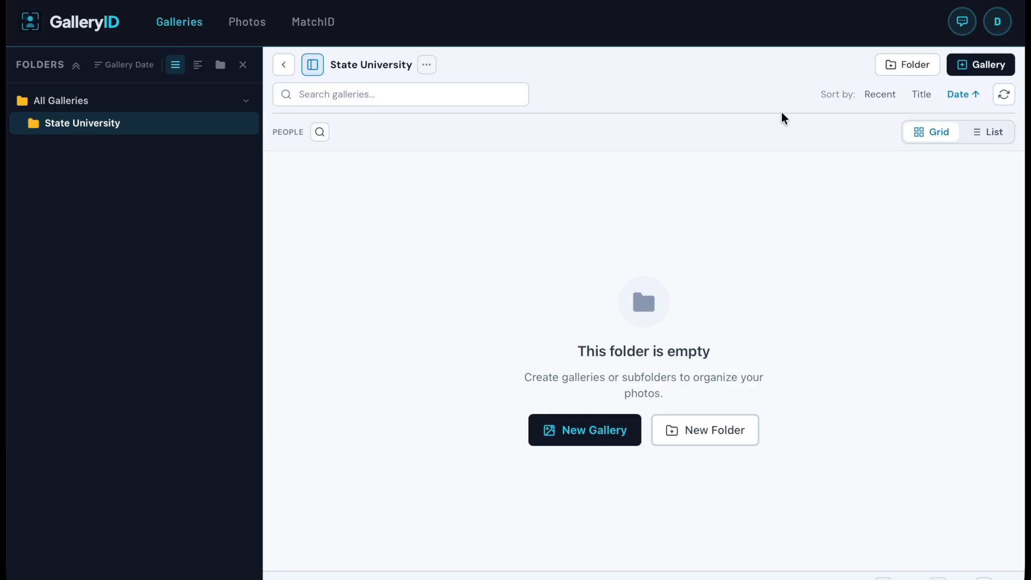
pyautogui.click(992, 65)
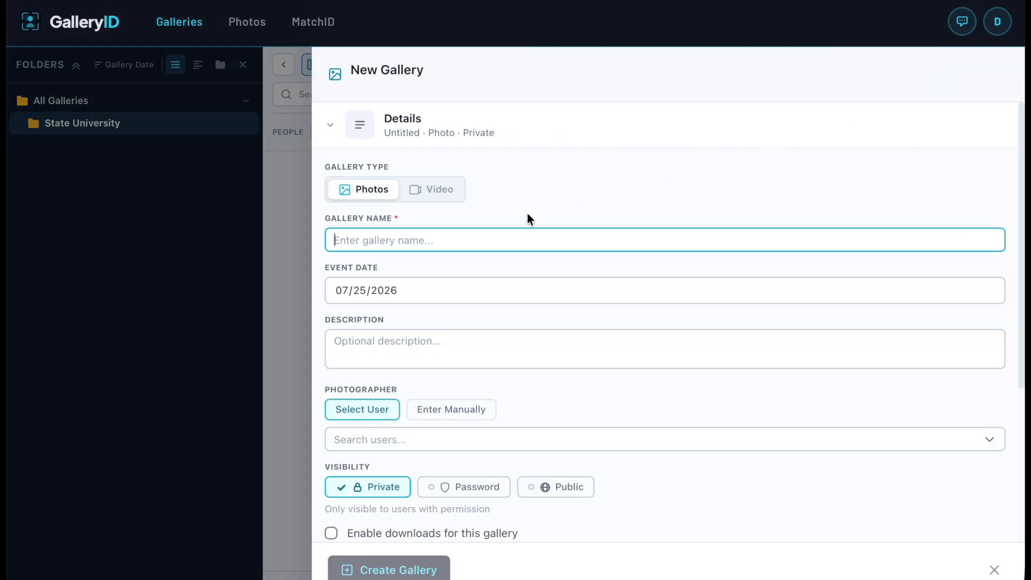
pyautogui.write('State vs Western')
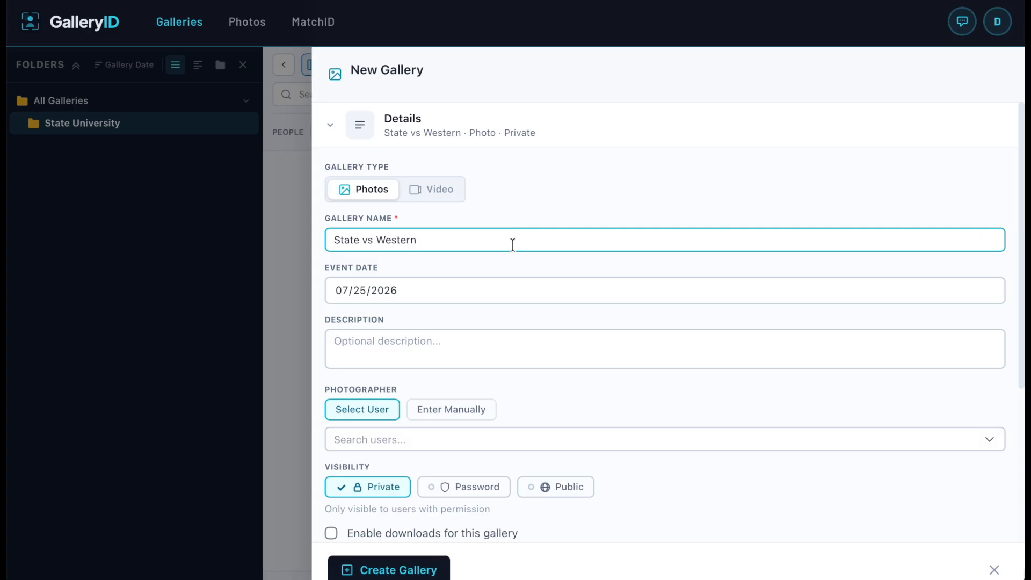
# Limit MatchID face matching to the WVB 2026 roster and create the gallery.
pyautogui.scroll(-1, 529, 500)
pyautogui.scroll(-4, 531, 501)
pyautogui.click(508, 477)
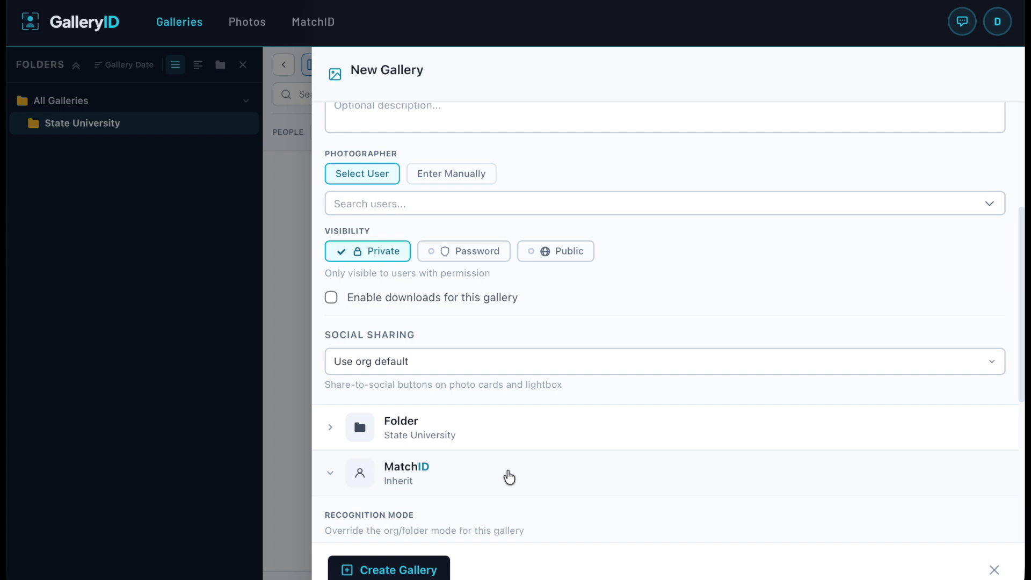
pyautogui.scroll(-7, 508, 477)
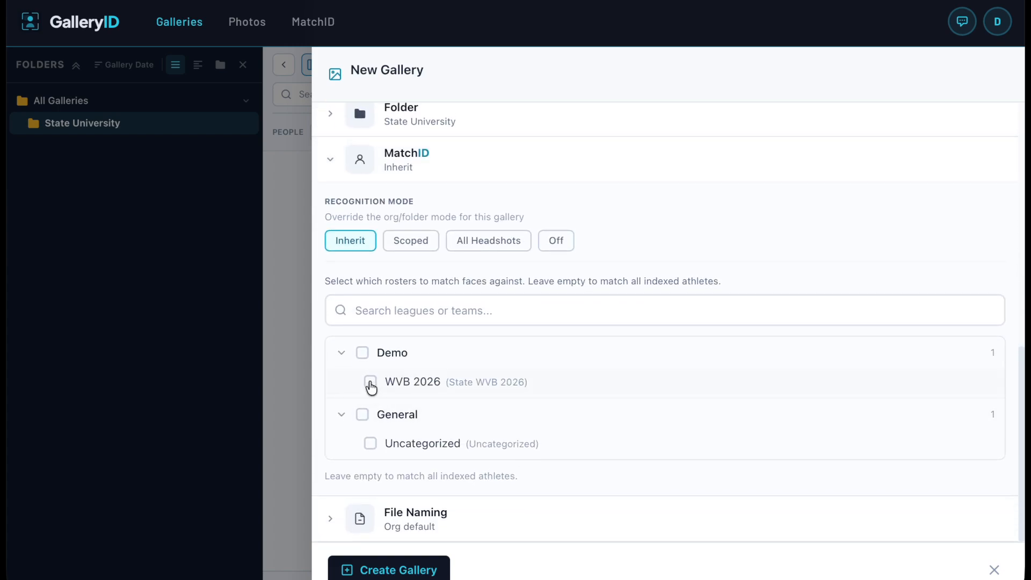
pyautogui.click(371, 383)
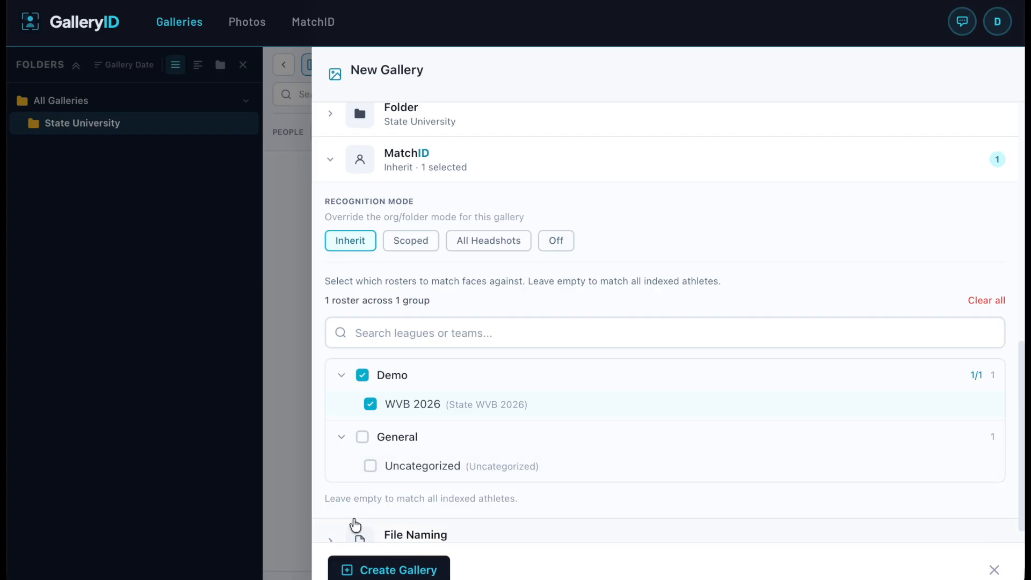
pyautogui.scroll(-1, 355, 526)
pyautogui.click(353, 574)
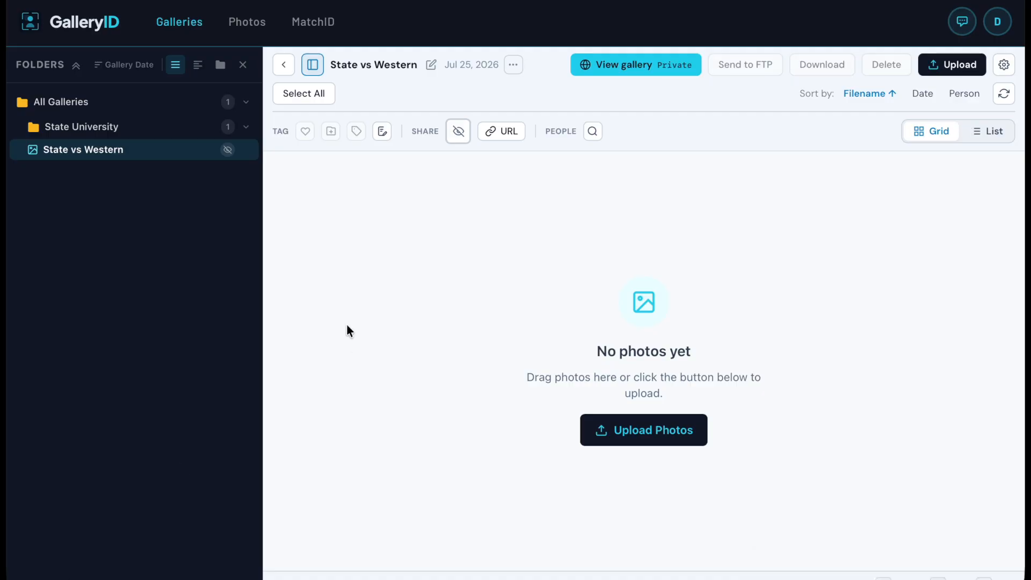
# Upload all 10 volleyball photos into the State vs Western gallery.
pyautogui.moveTo(347, 324); pyautogui.dragTo(694, 376)
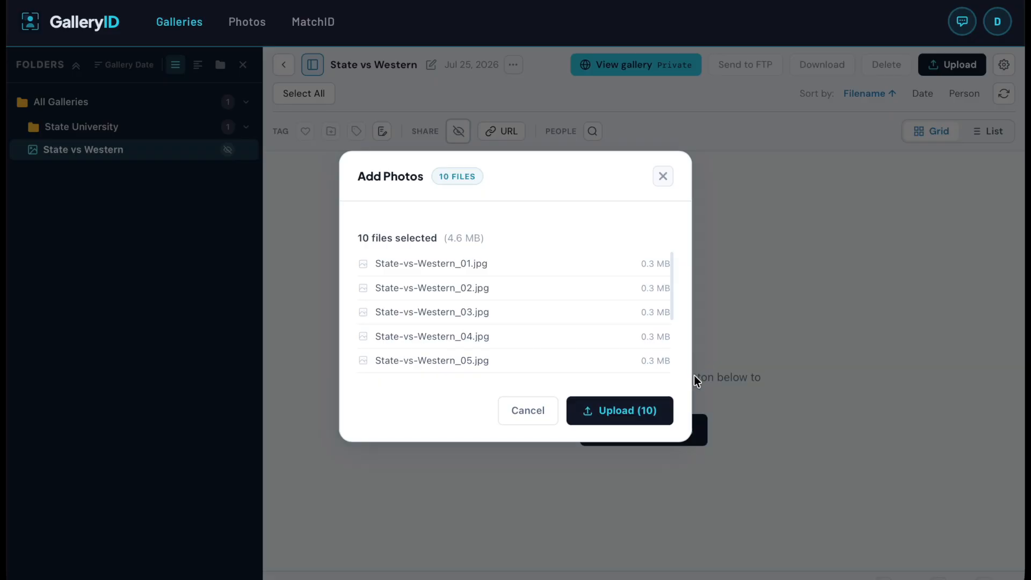
pyautogui.click(633, 415)
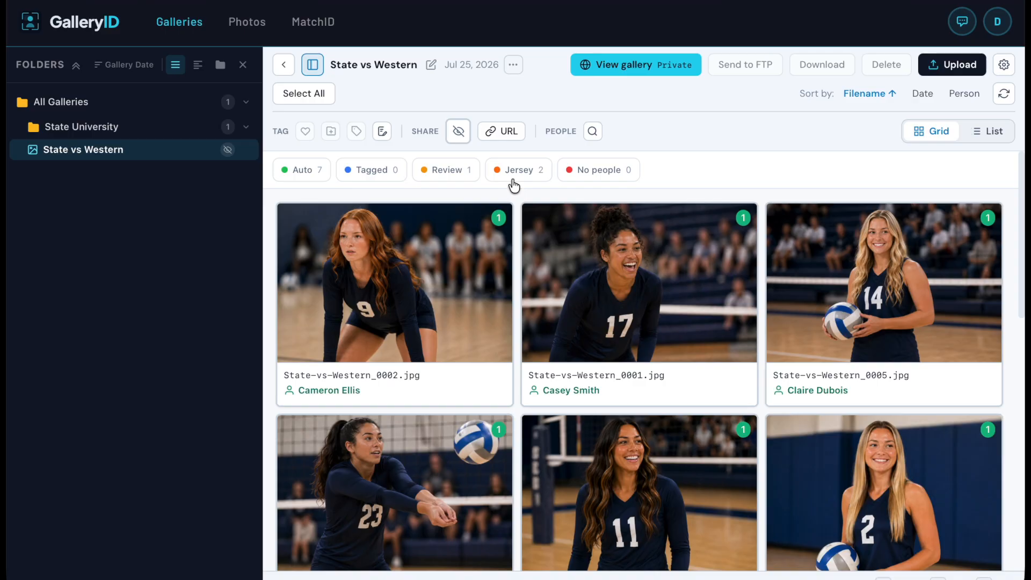
pyautogui.moveTo(467, 224)
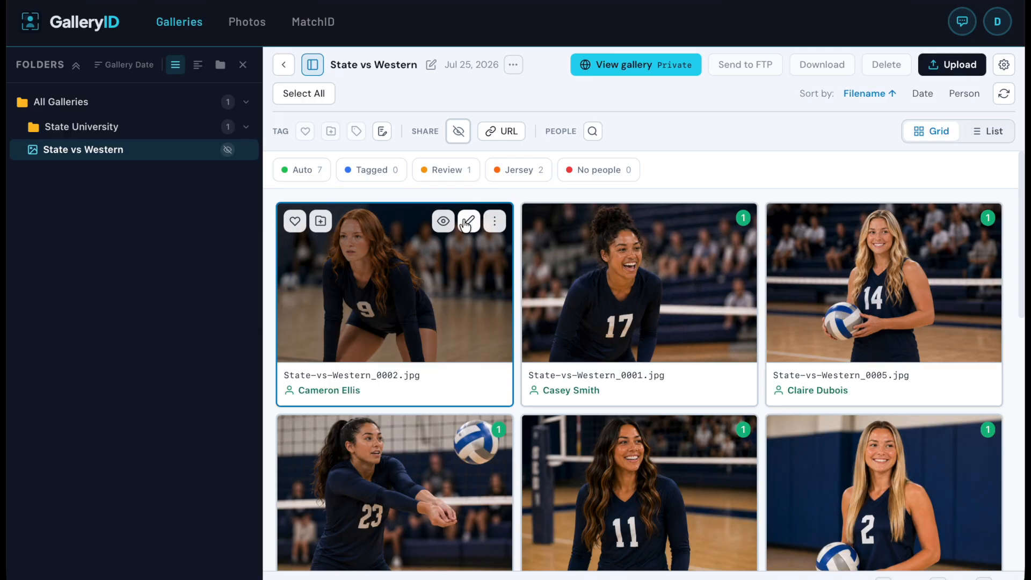
pyautogui.click(467, 223)
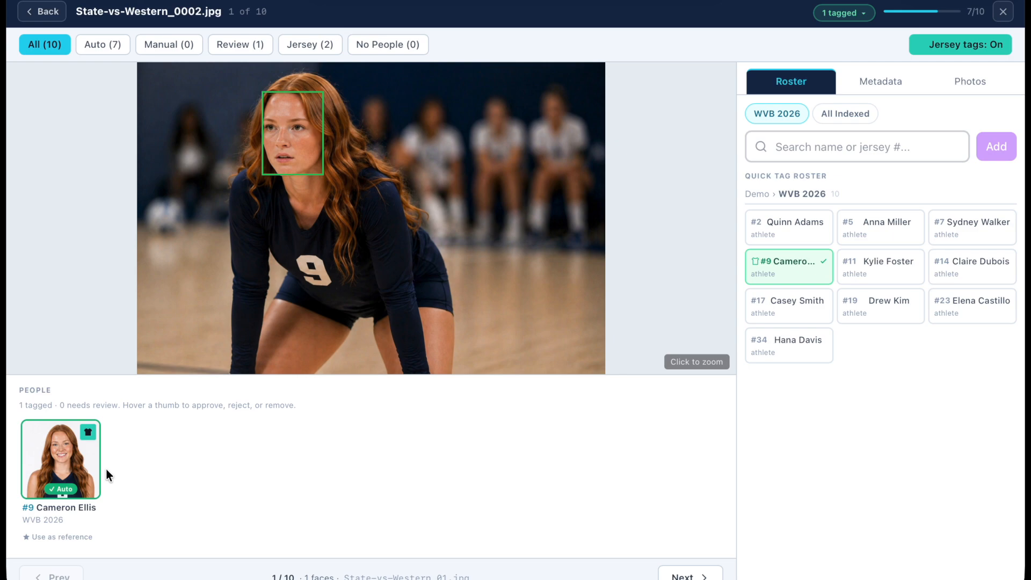
pyautogui.moveTo(90, 475)
pyautogui.moveTo(97, 445)
pyautogui.click(248, 47)
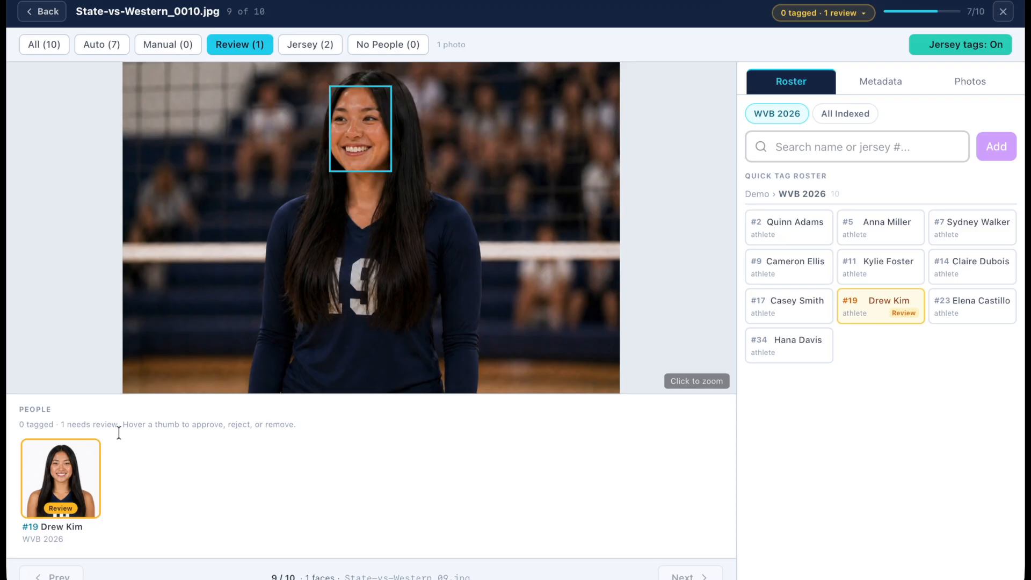
pyautogui.click(45, 482)
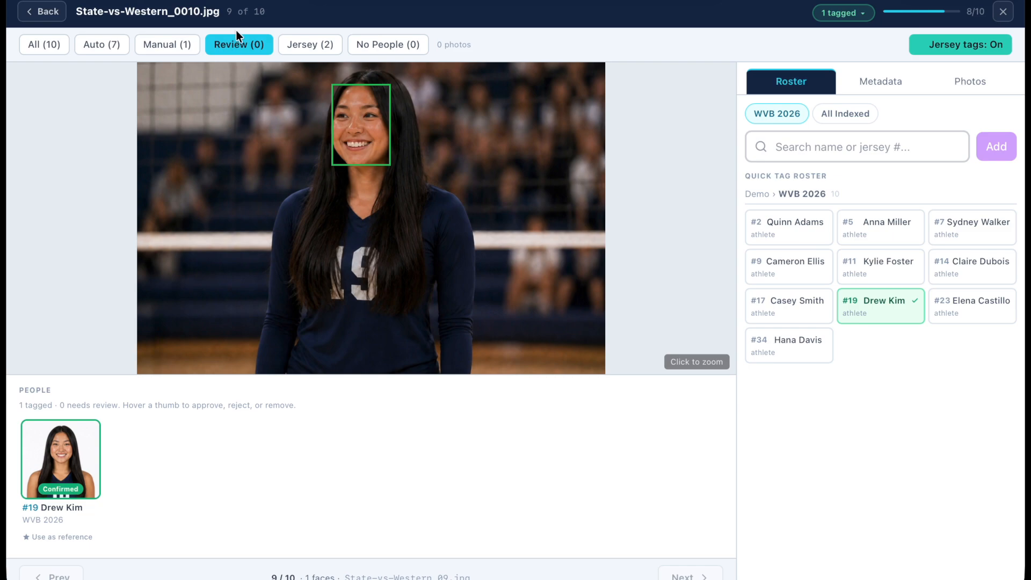
pyautogui.click(237, 48)
pyautogui.click(295, 50)
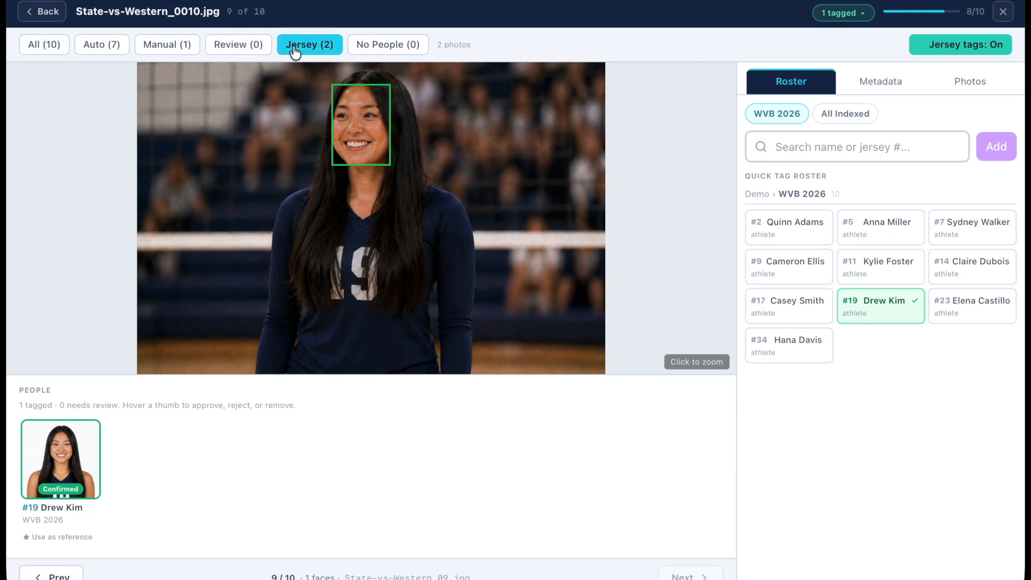
pyautogui.press('Right')
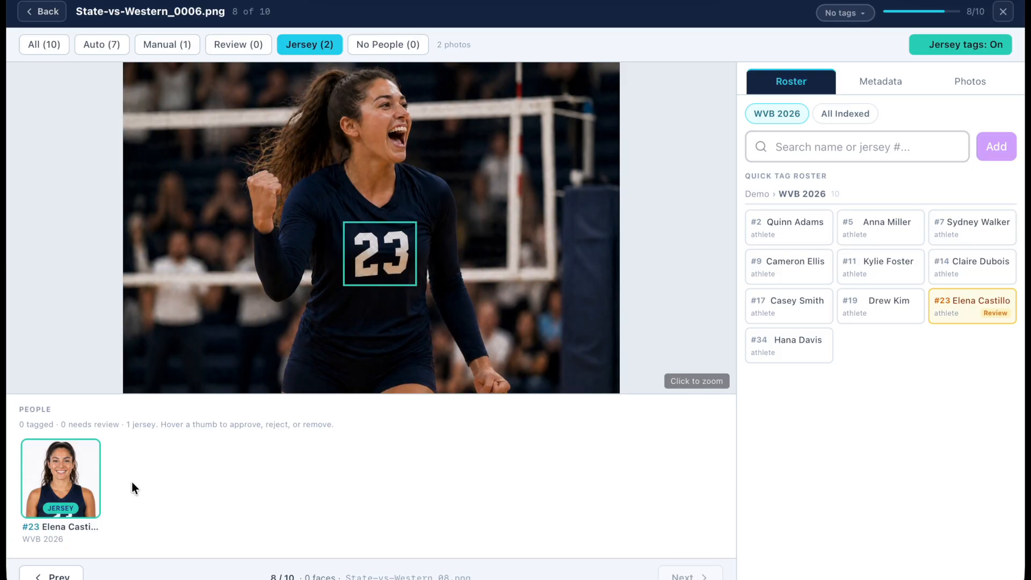
pyautogui.moveTo(80, 491)
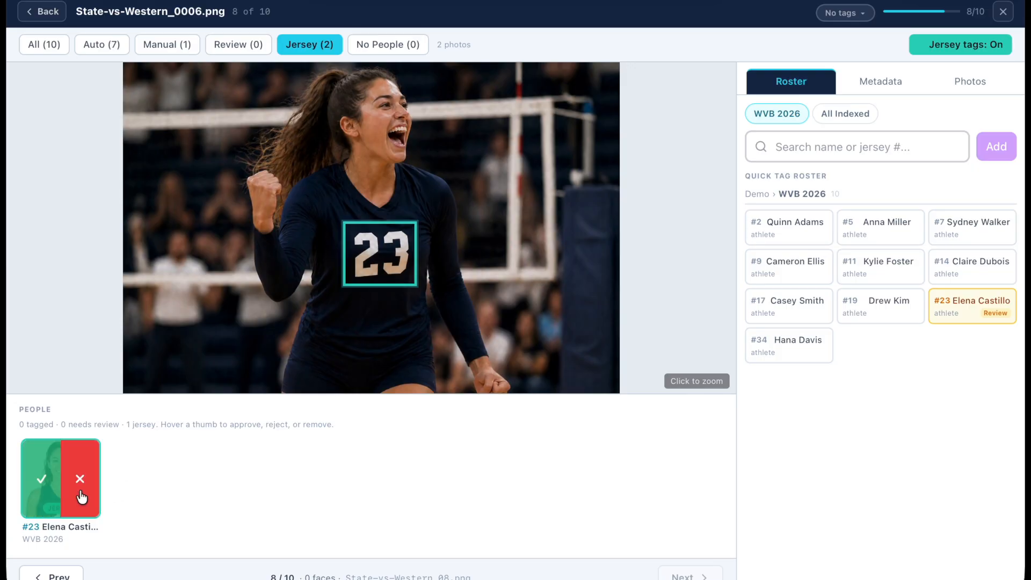
pyautogui.click(41, 483)
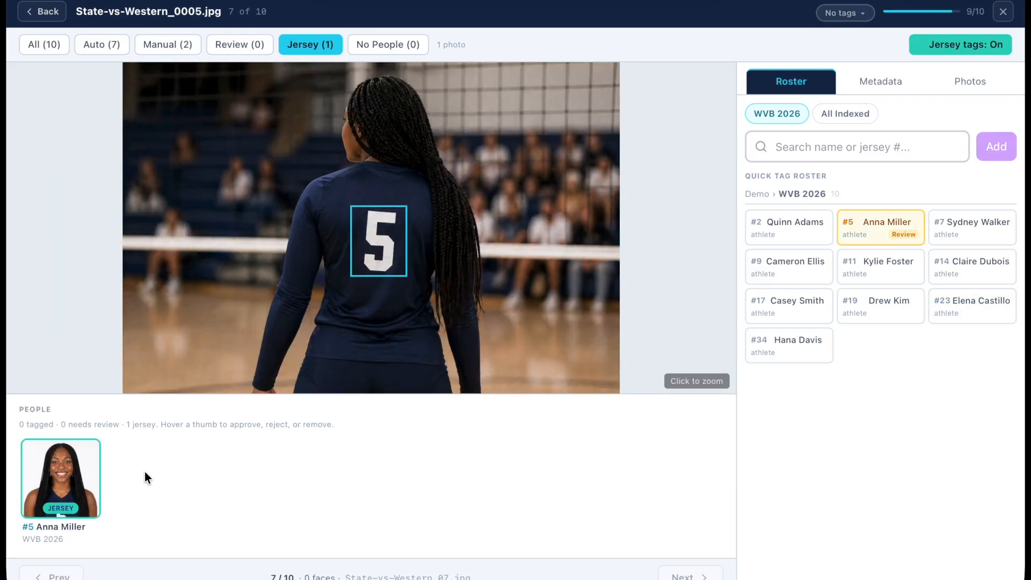
pyautogui.click(32, 468)
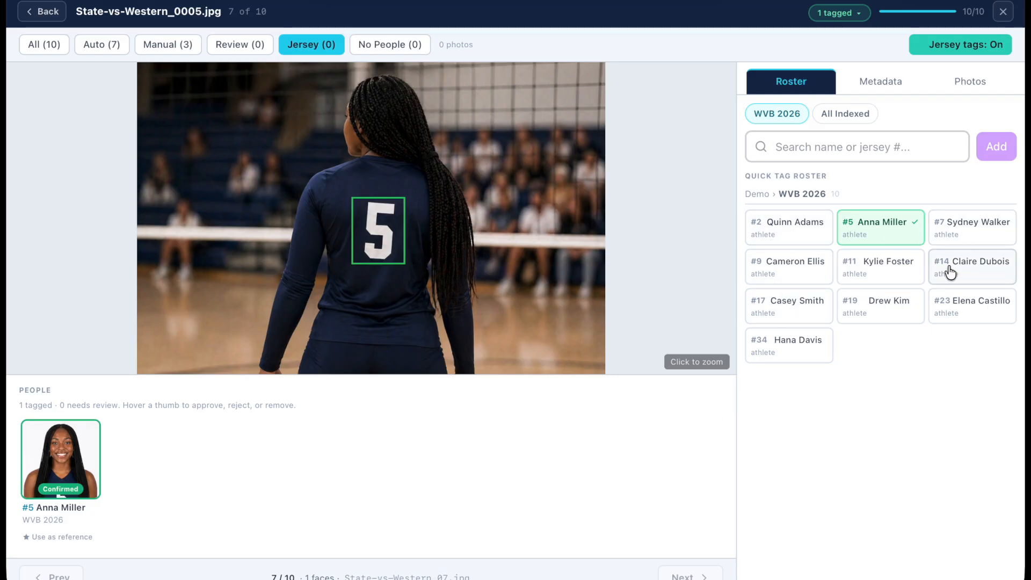
pyautogui.click(797, 271)
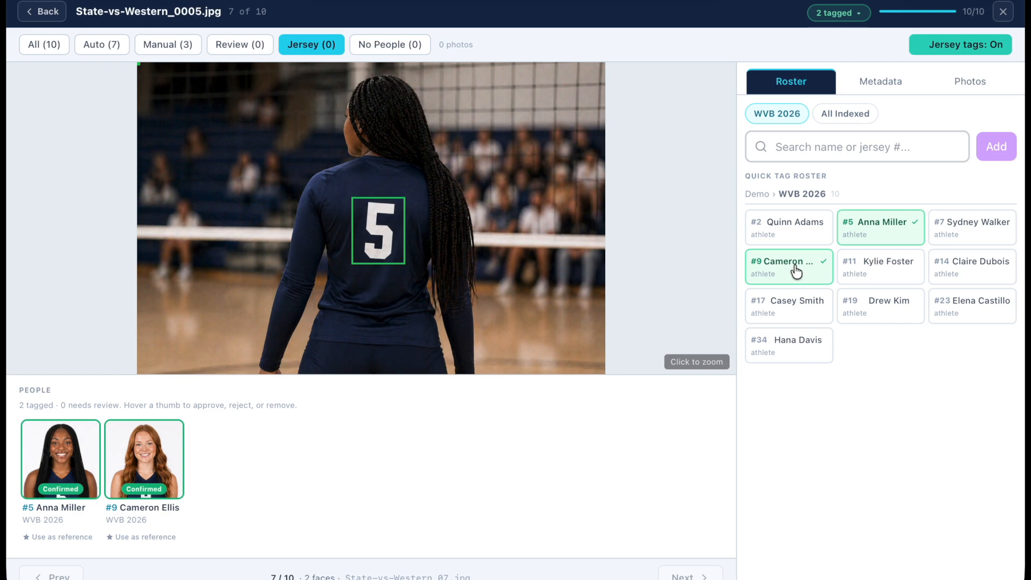
pyautogui.click(797, 271)
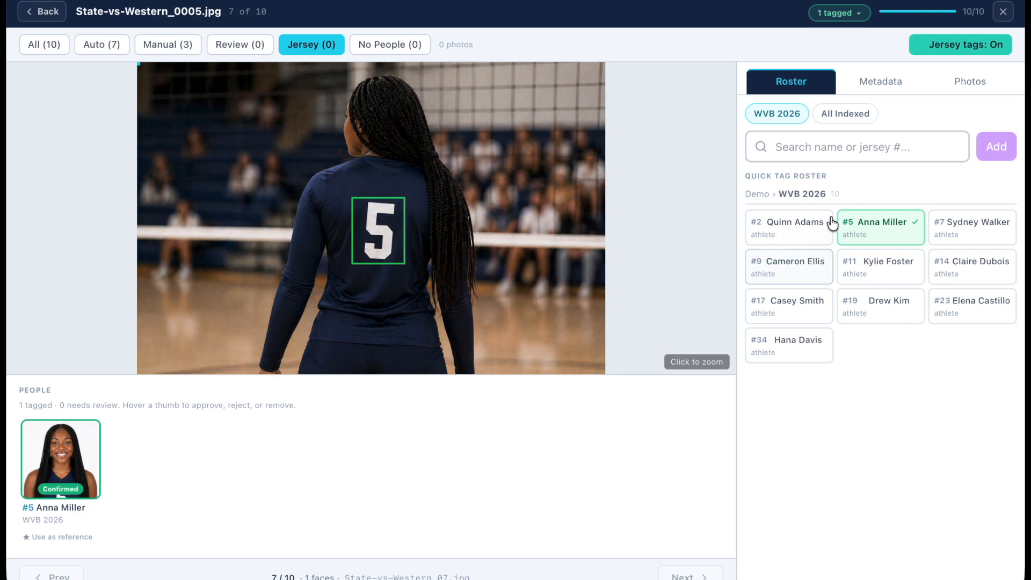
pyautogui.click(1004, 12)
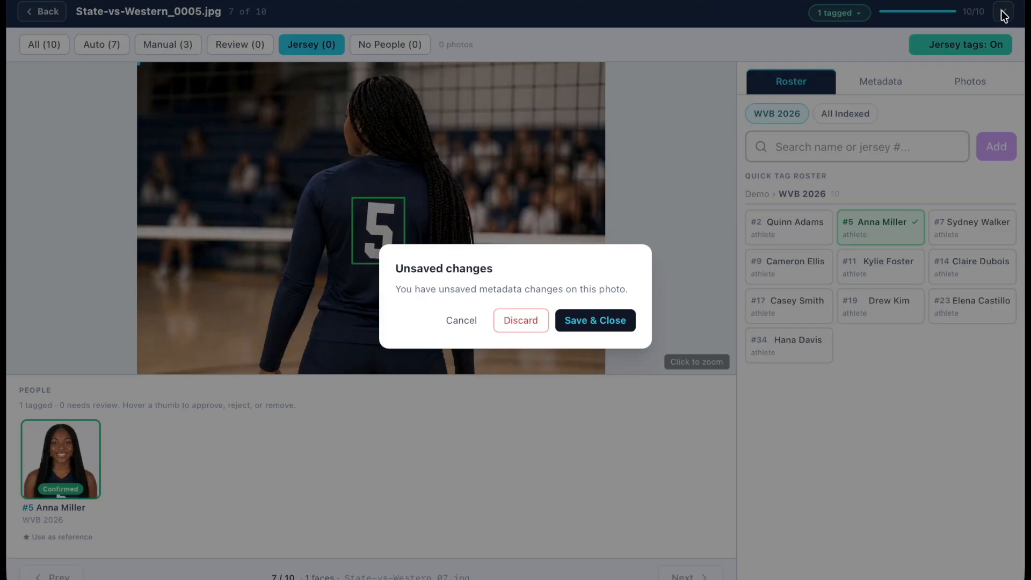
pyautogui.click(601, 329)
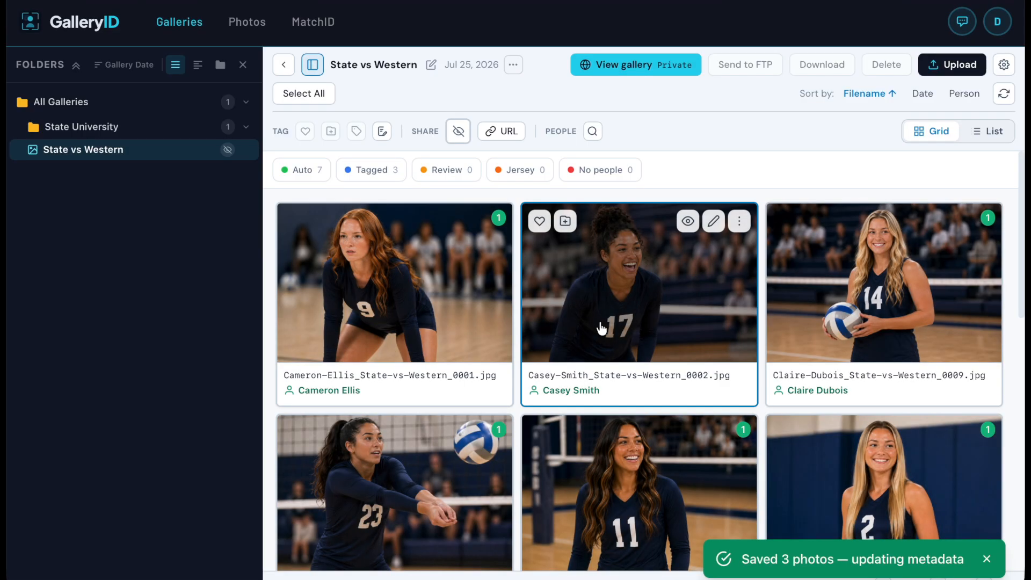
pyautogui.click(620, 71)
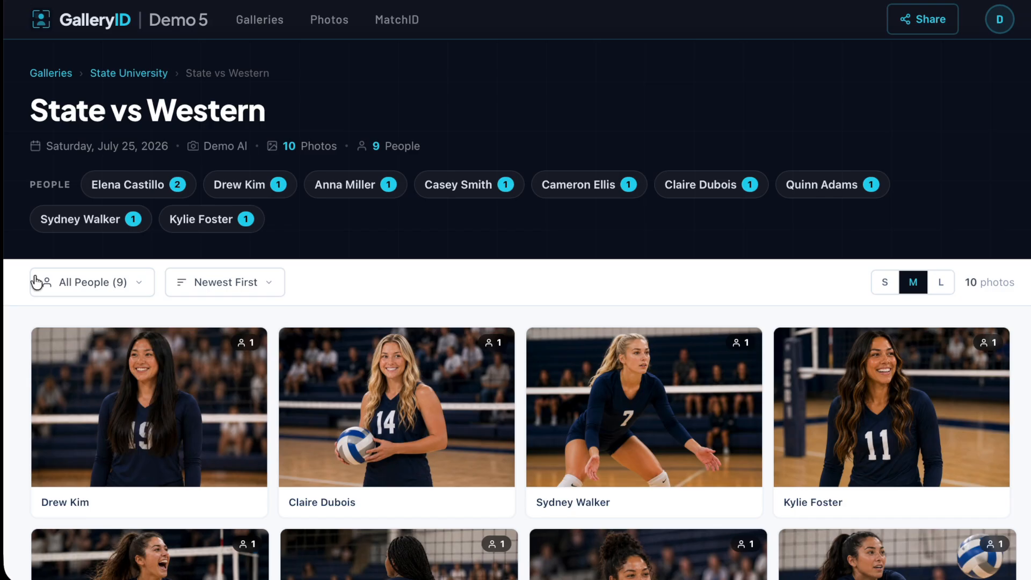
pyautogui.click(144, 185)
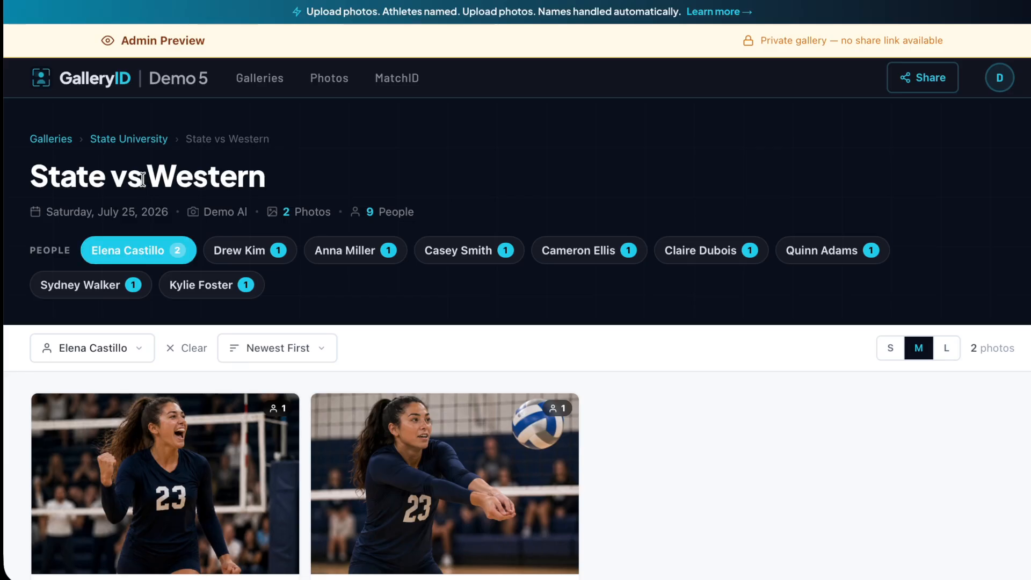
pyautogui.click(124, 255)
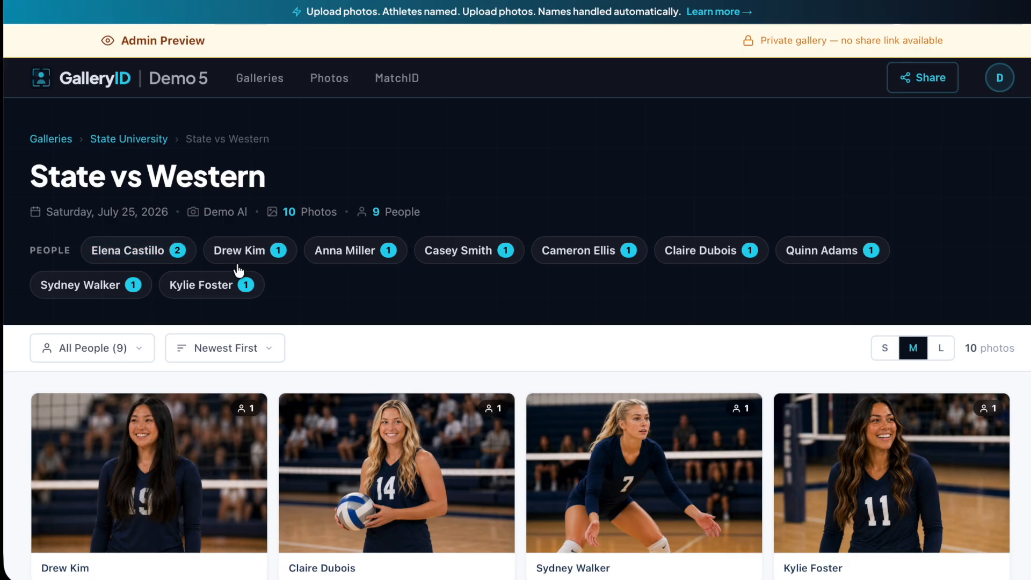
# Try small and large thumbnail sizes, then return to medium.
pyautogui.click(888, 349)
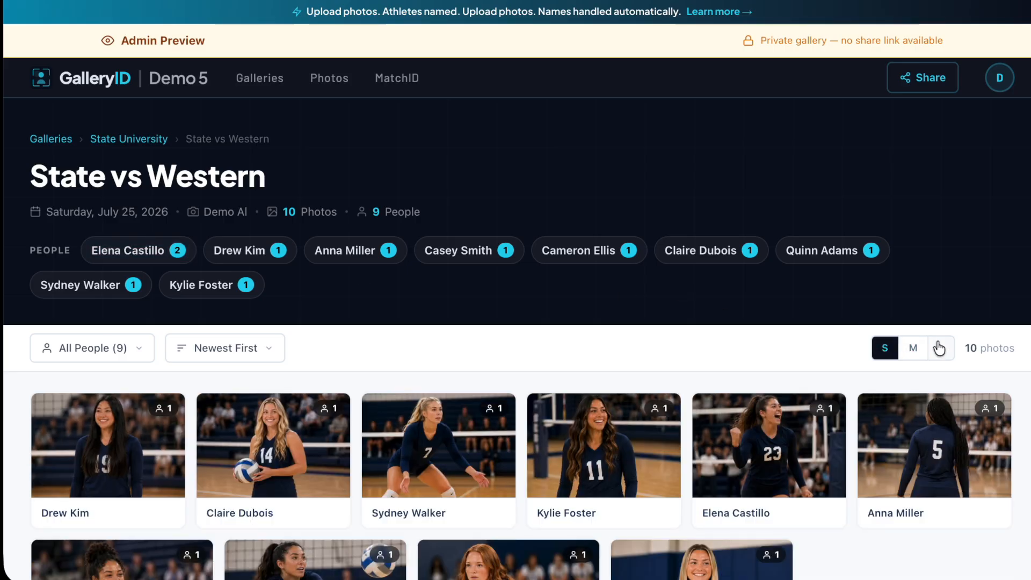
pyautogui.click(939, 348)
pyautogui.click(912, 354)
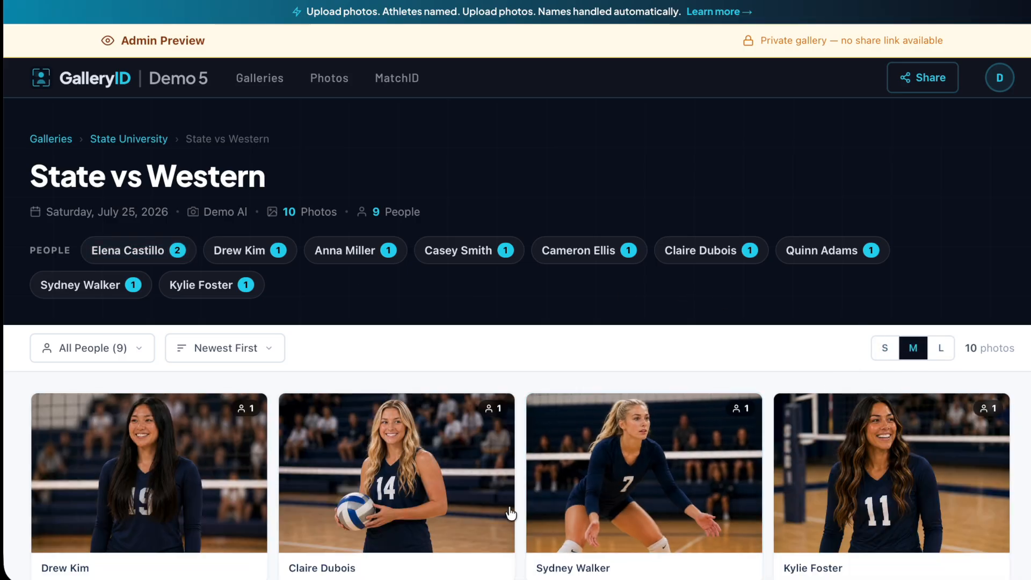
pyautogui.moveTo(462, 492)
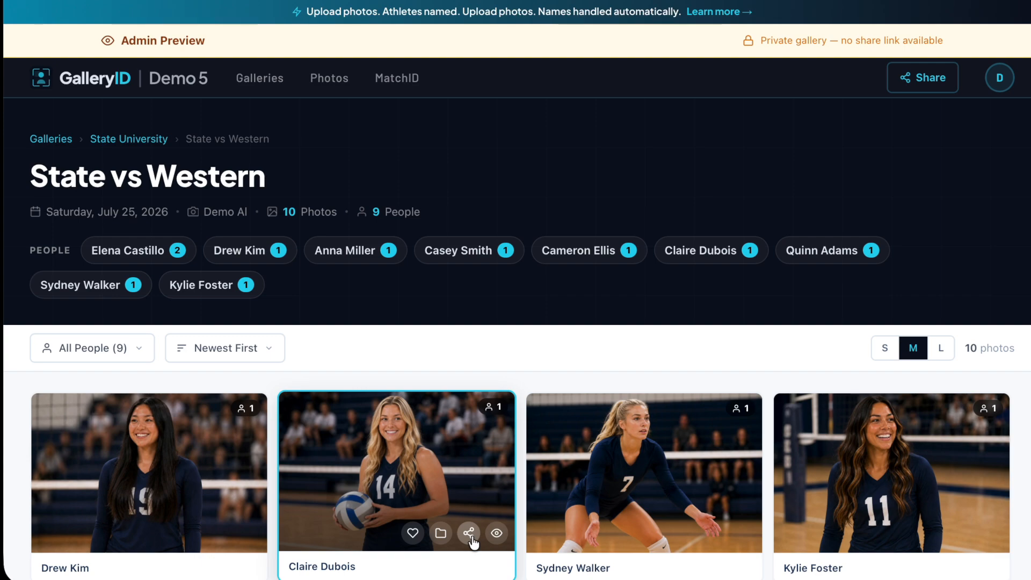
pyautogui.click(495, 534)
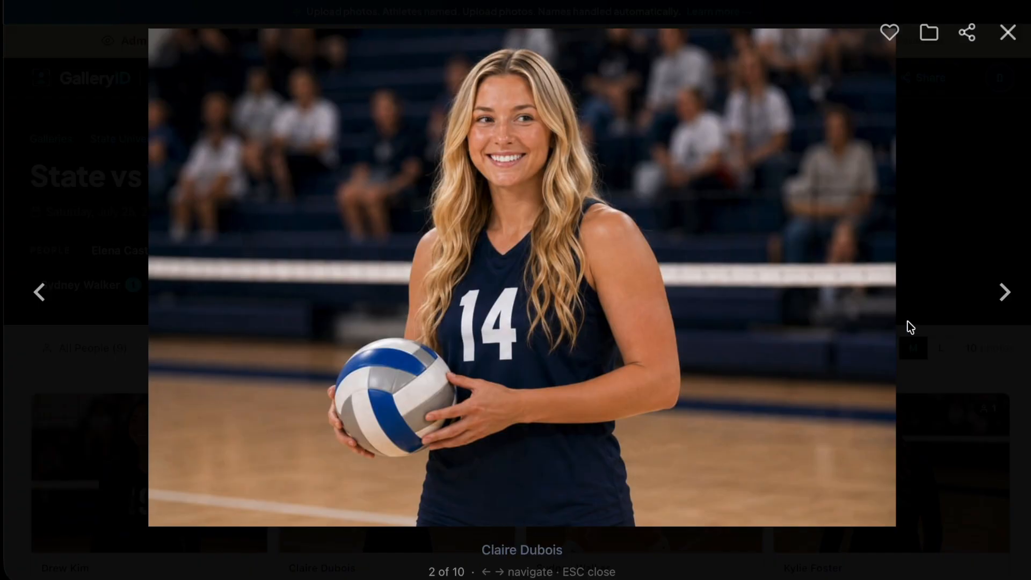
pyautogui.click(1003, 293)
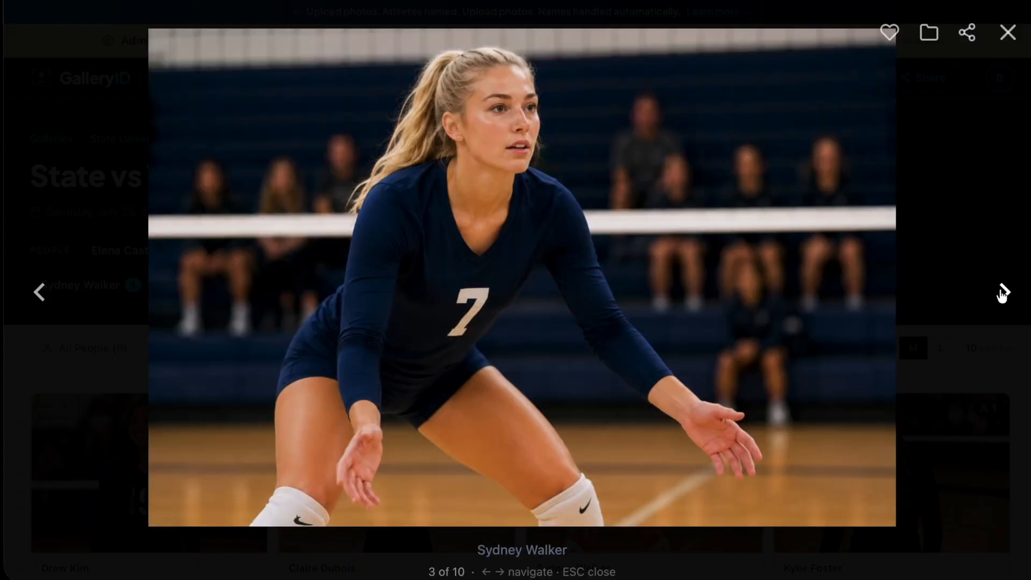
pyautogui.click(1002, 293)
pyautogui.press('Left')
pyautogui.press('Left')
pyautogui.press('Left')
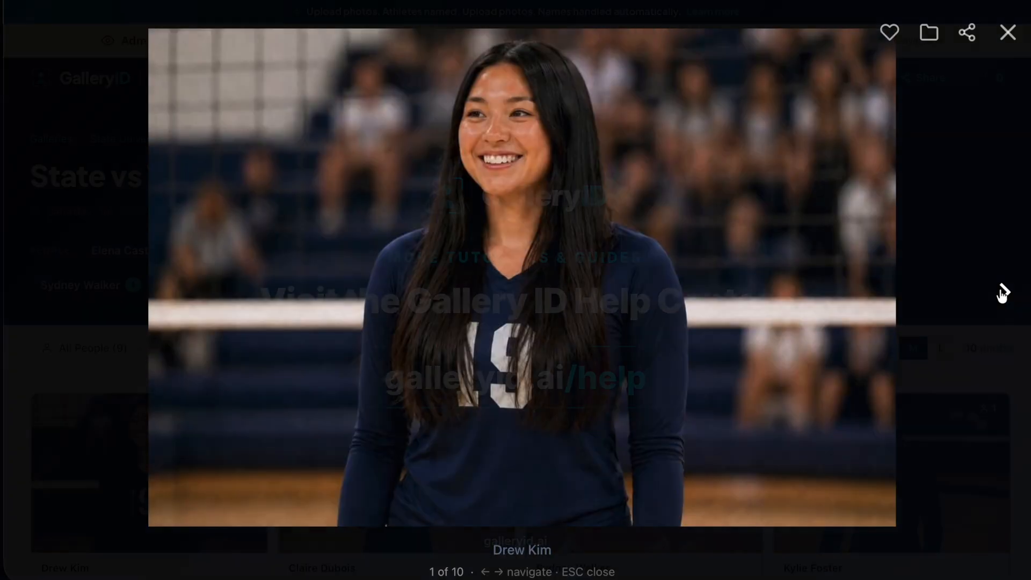